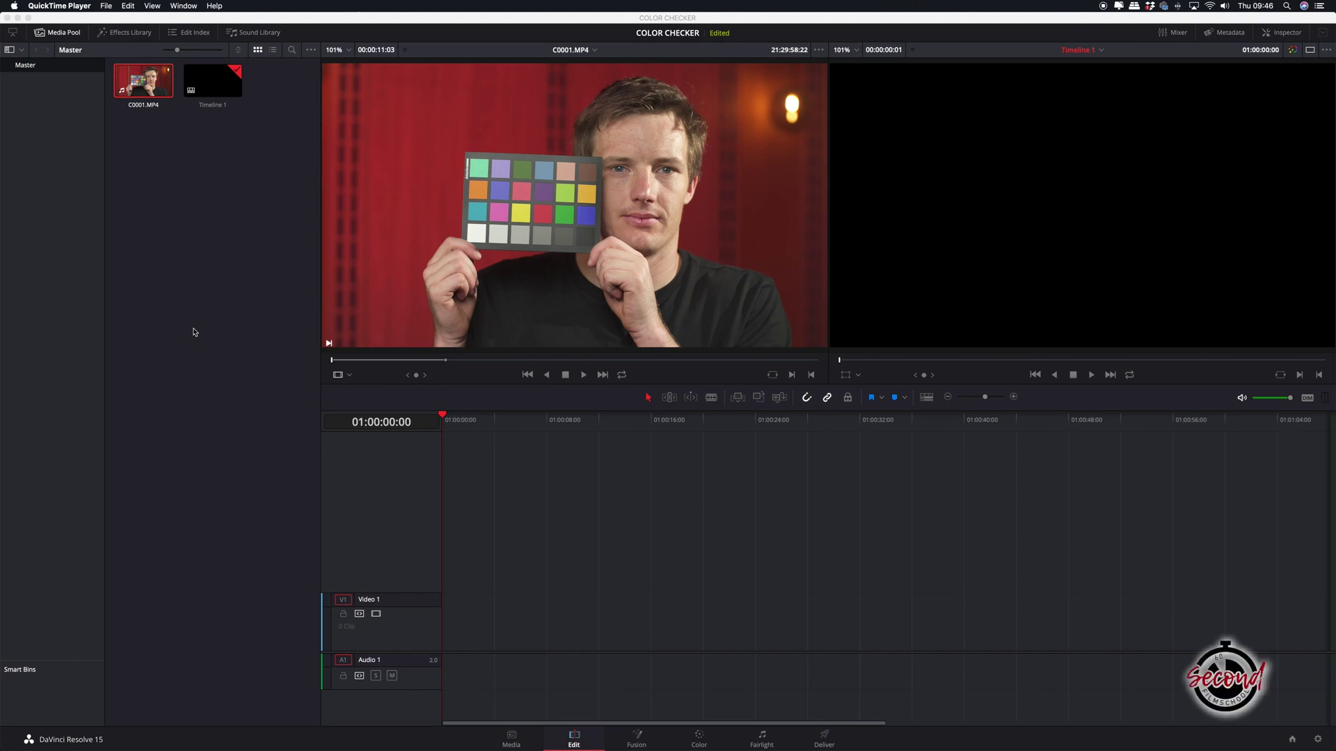
# Step: Add C0001.MP4 to the timeline and show a checker-chart frame on the Color page
pyautogui.moveTo(142, 81); pyautogui.dragTo(439, 629)
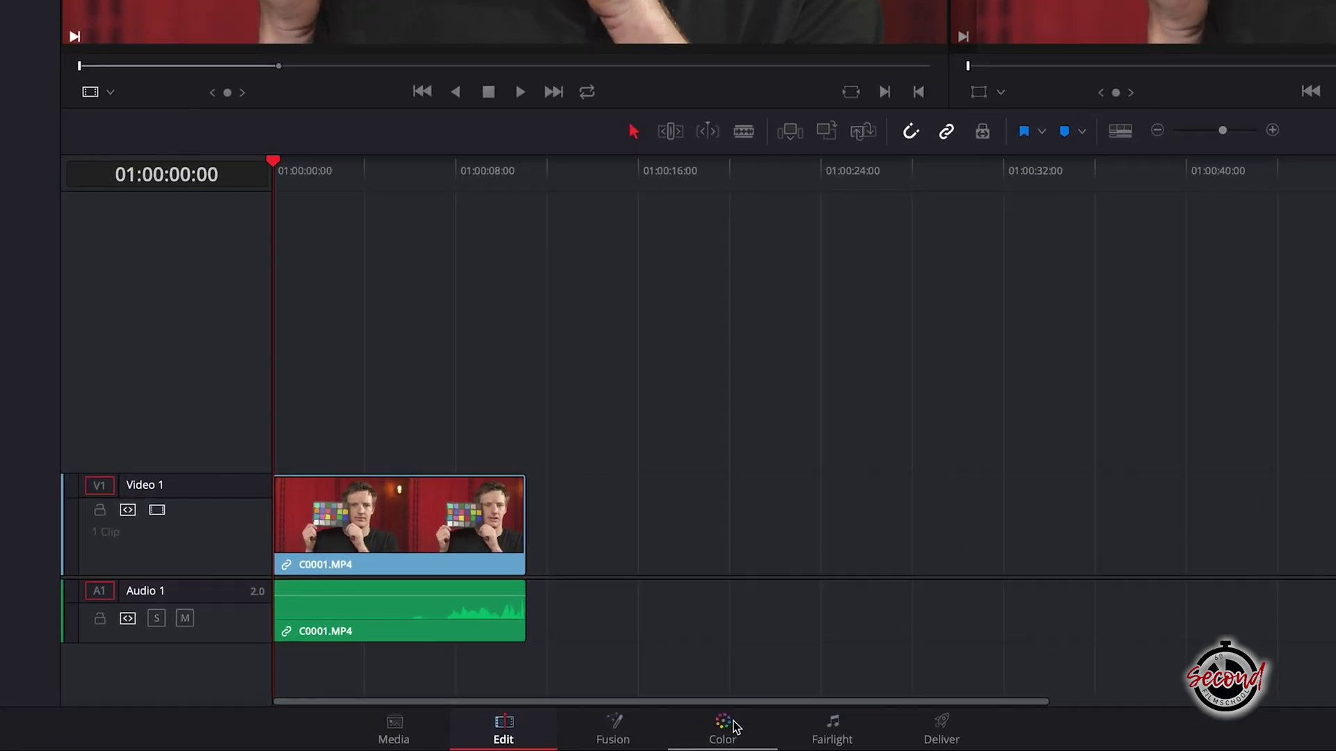
pyautogui.click(704, 737)
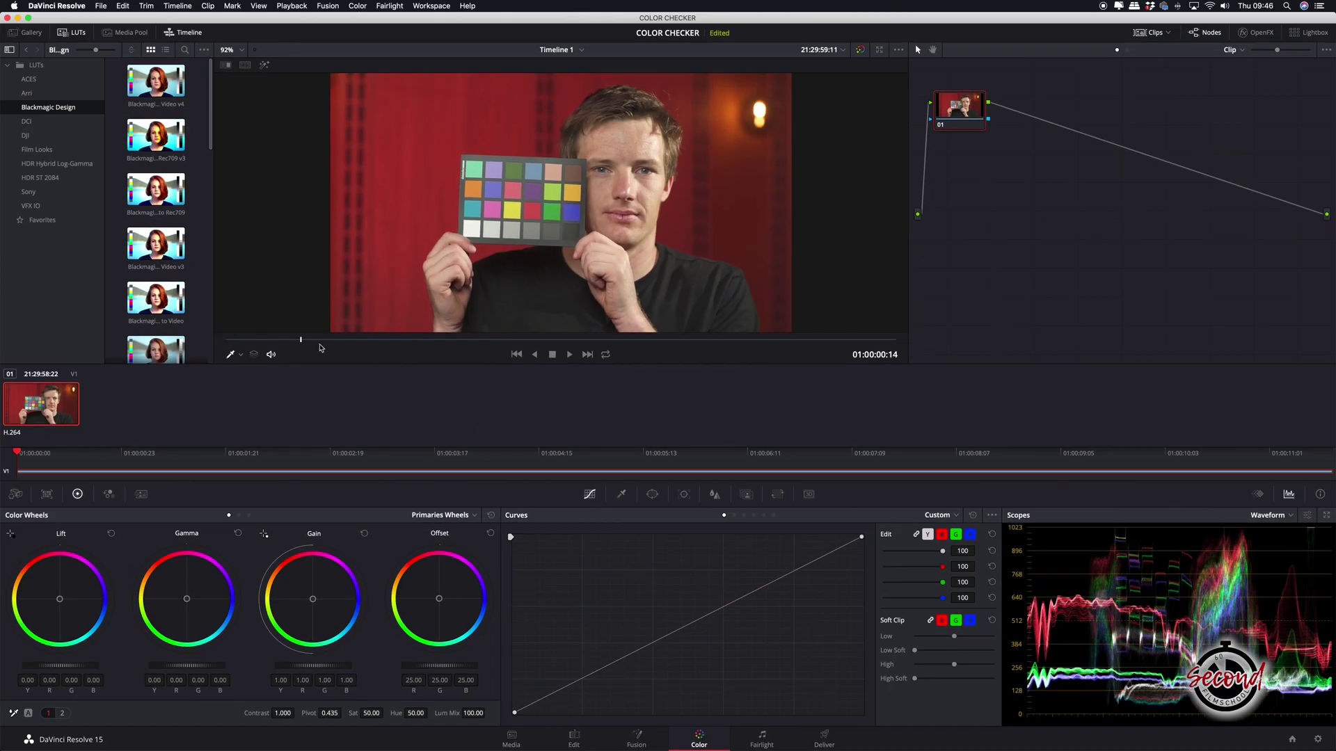
pyautogui.click(329, 340)
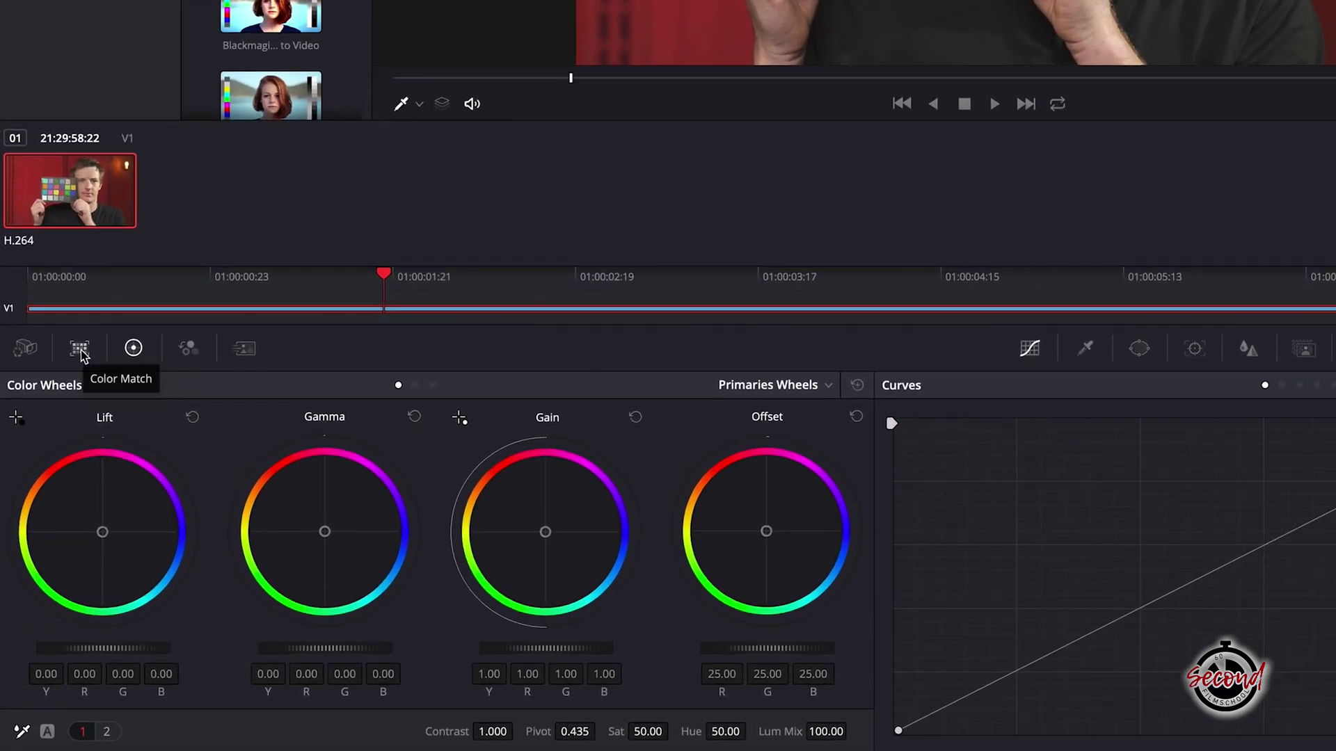
# Step: Set the Color Match chart type to Datacolor SpyderCheckr 24
pyautogui.click(81, 353)
pyautogui.click(782, 386)
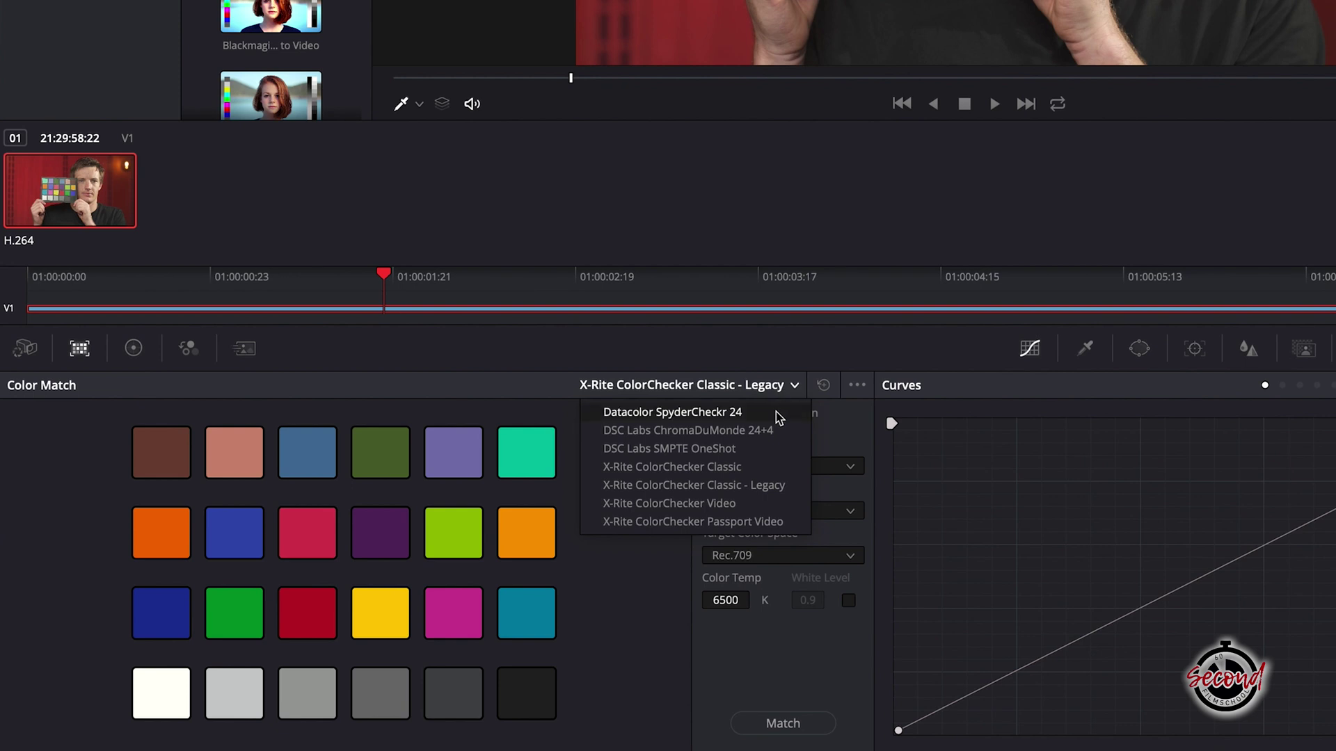
pyautogui.click(777, 413)
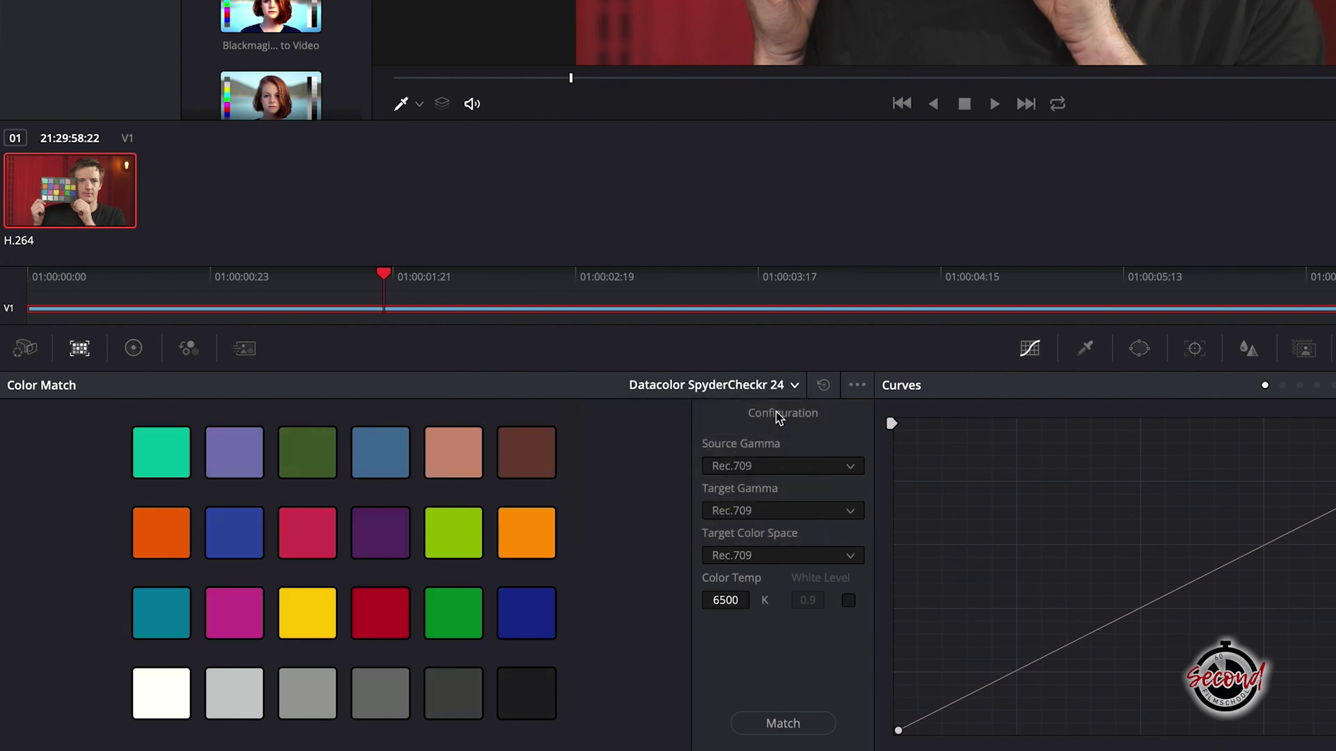
# Step: Show the Color Chart overlay and fit its grid onto the held checker
pyautogui.click(418, 104)
pyautogui.click(282, 455)
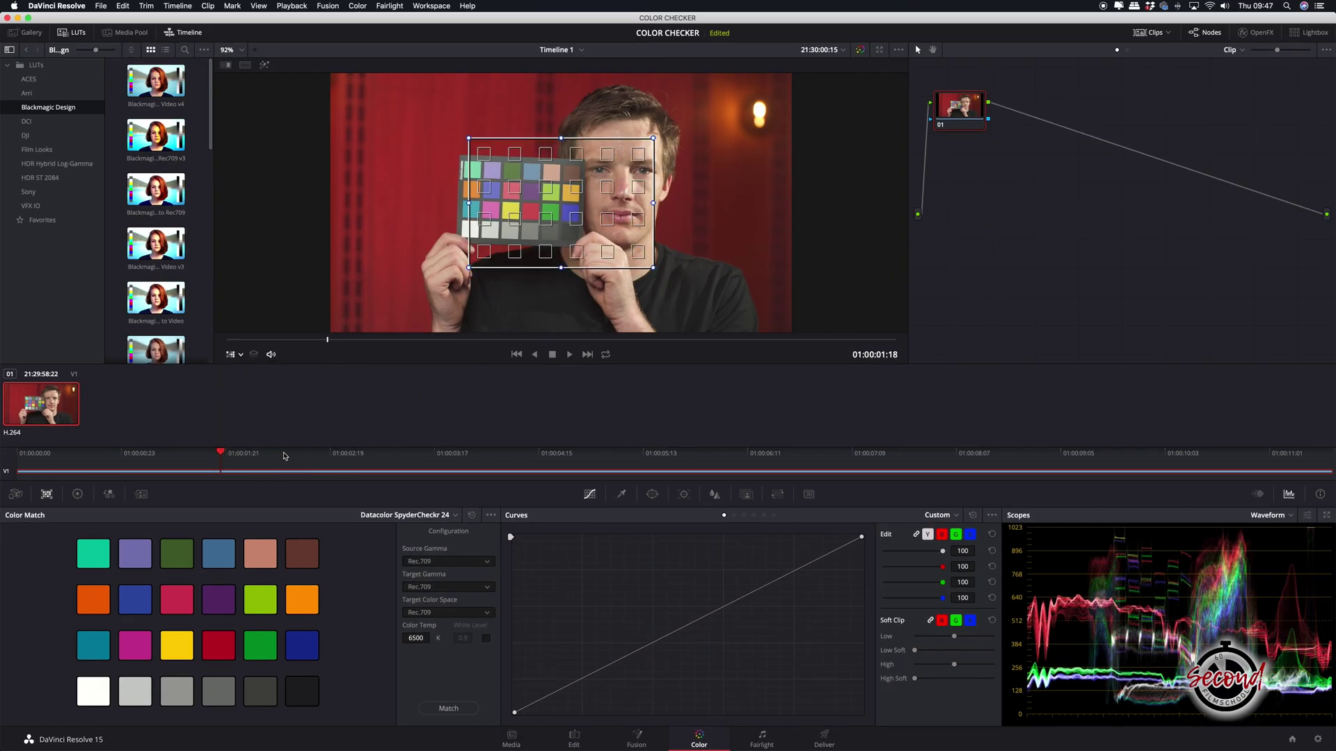
pyautogui.moveTo(652, 267); pyautogui.dragTo(581, 243)
pyautogui.moveTo(469, 138); pyautogui.dragTo(462, 157)
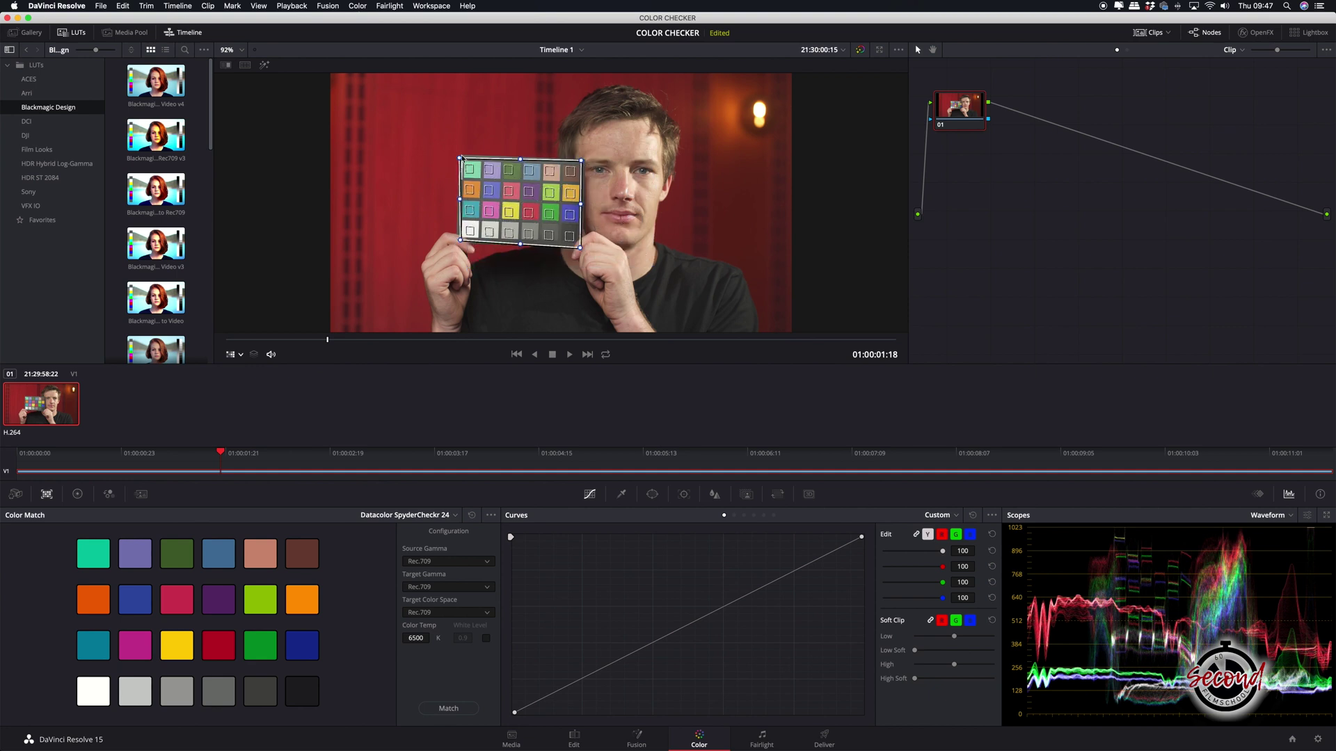
pyautogui.scroll(-2, 459, 238)
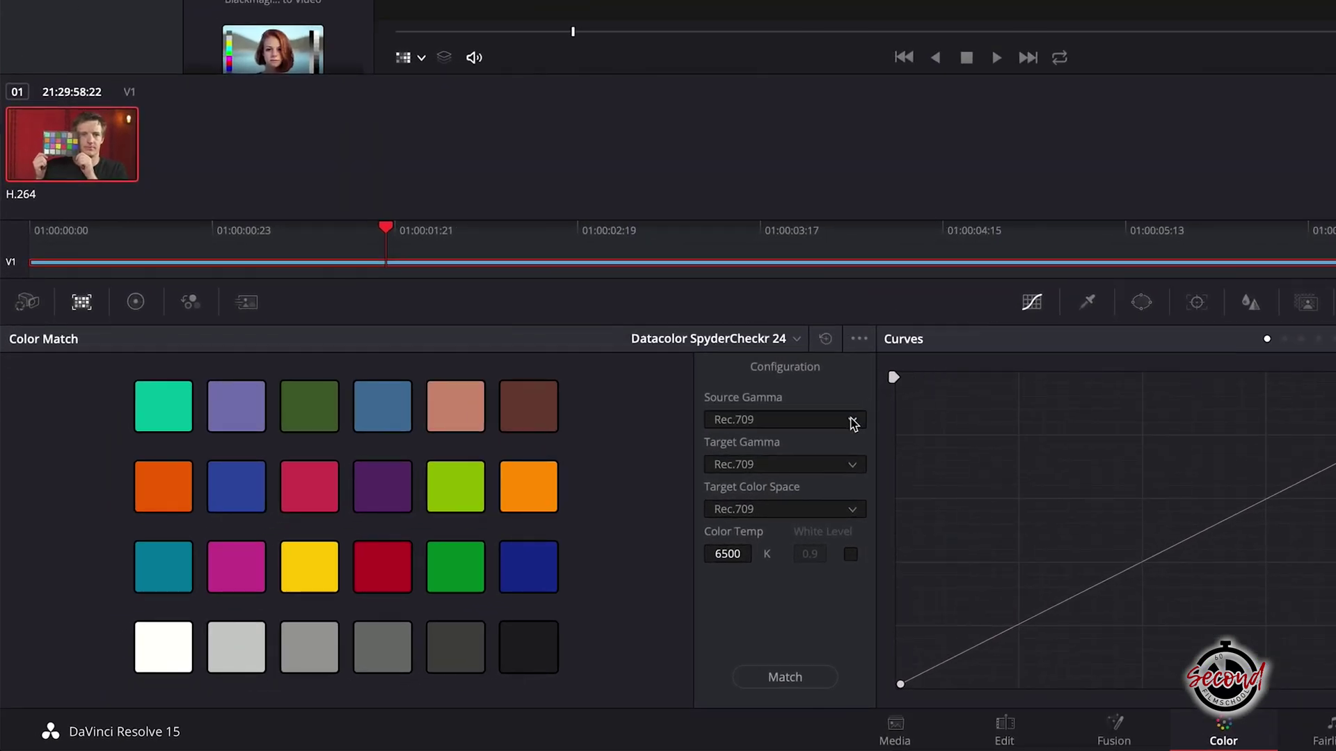
# Step: Confirm Rec.709 source gamma and target colour space, then run Match against the SpyderCheckr chart
pyautogui.click(486, 564)
pyautogui.scroll(1, 840, 465)
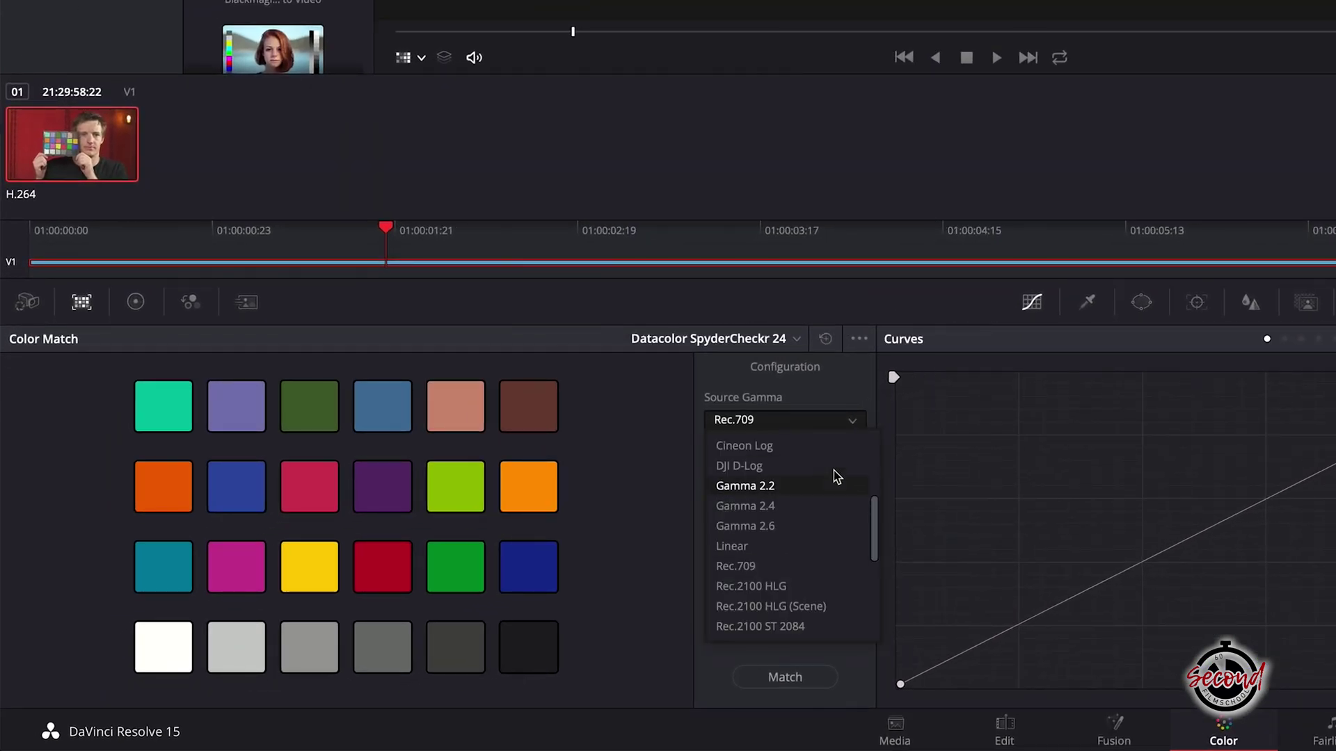
pyautogui.scroll(5, 839, 471)
pyautogui.scroll(-3, 838, 470)
pyautogui.scroll(-8, 835, 478)
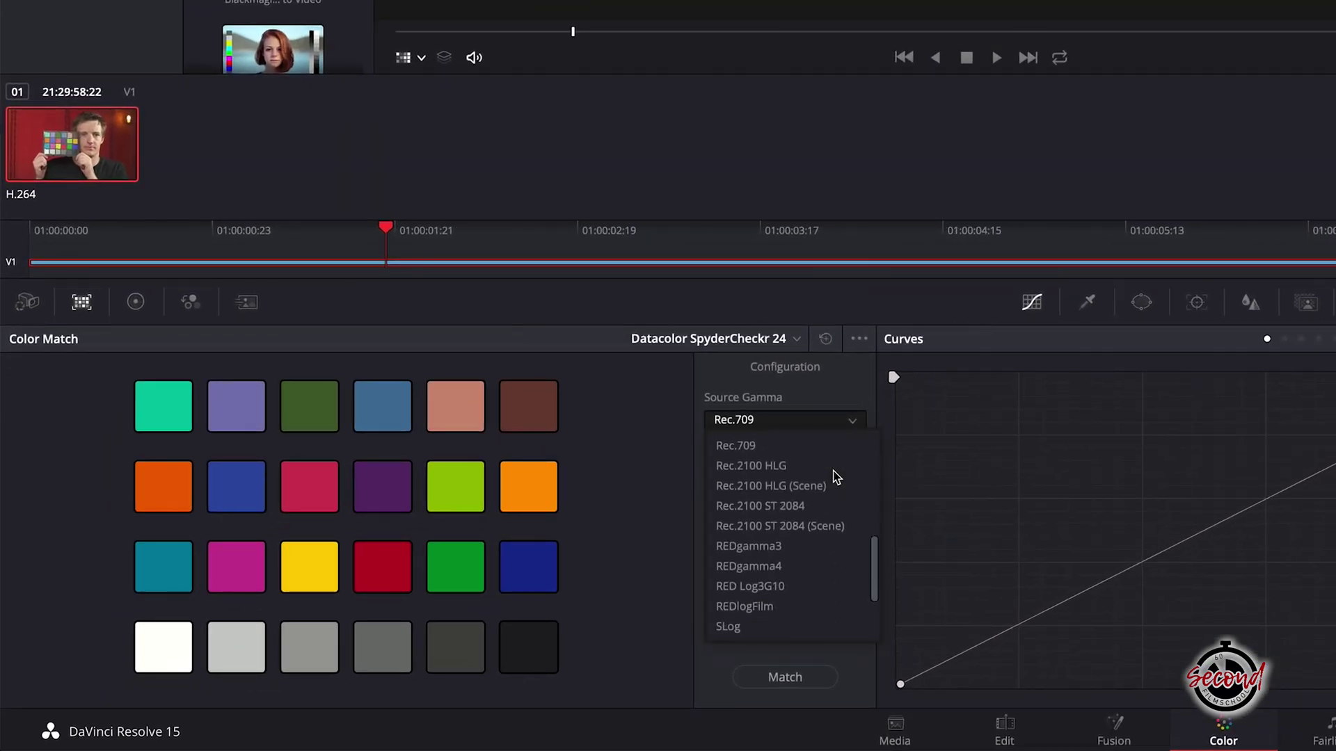
pyautogui.click(814, 445)
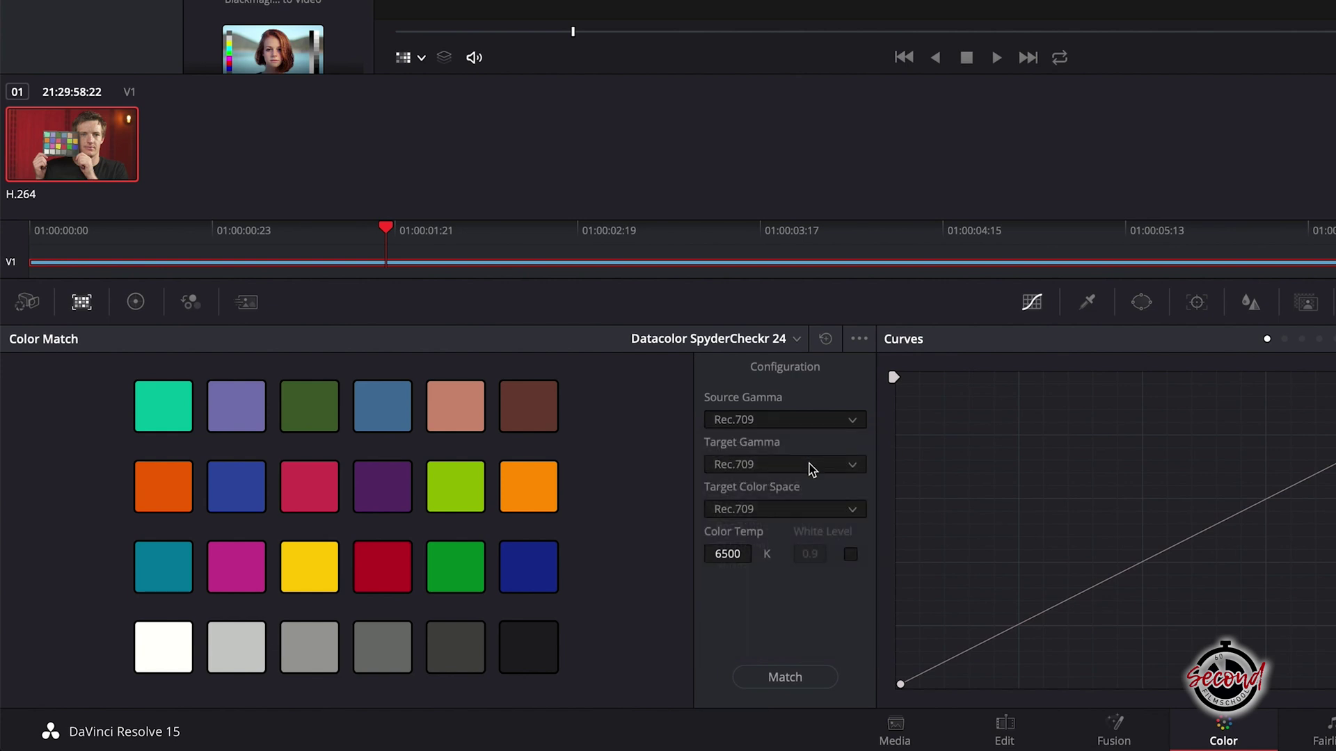
pyautogui.click(852, 511)
pyautogui.scroll(5, 841, 523)
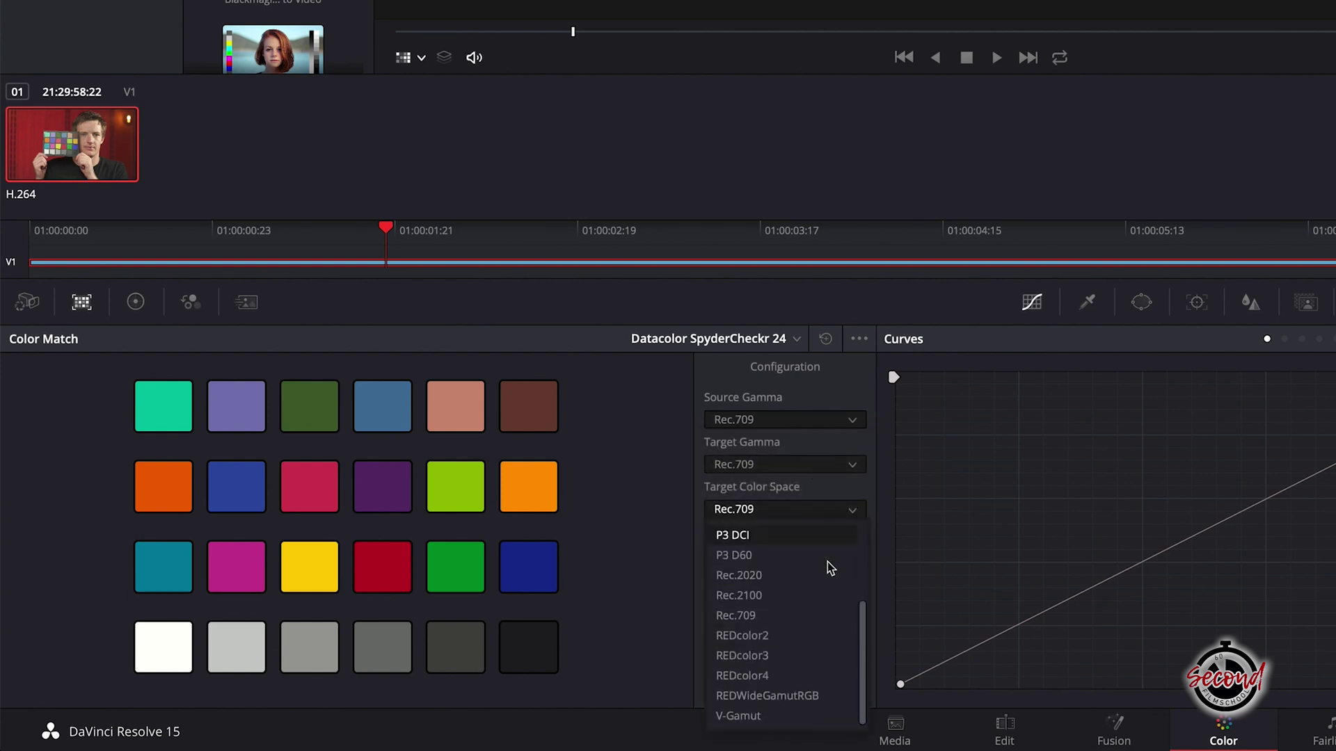
pyautogui.scroll(2, 829, 567)
pyautogui.scroll(3, 827, 568)
pyautogui.scroll(-3, 828, 565)
pyautogui.click(790, 616)
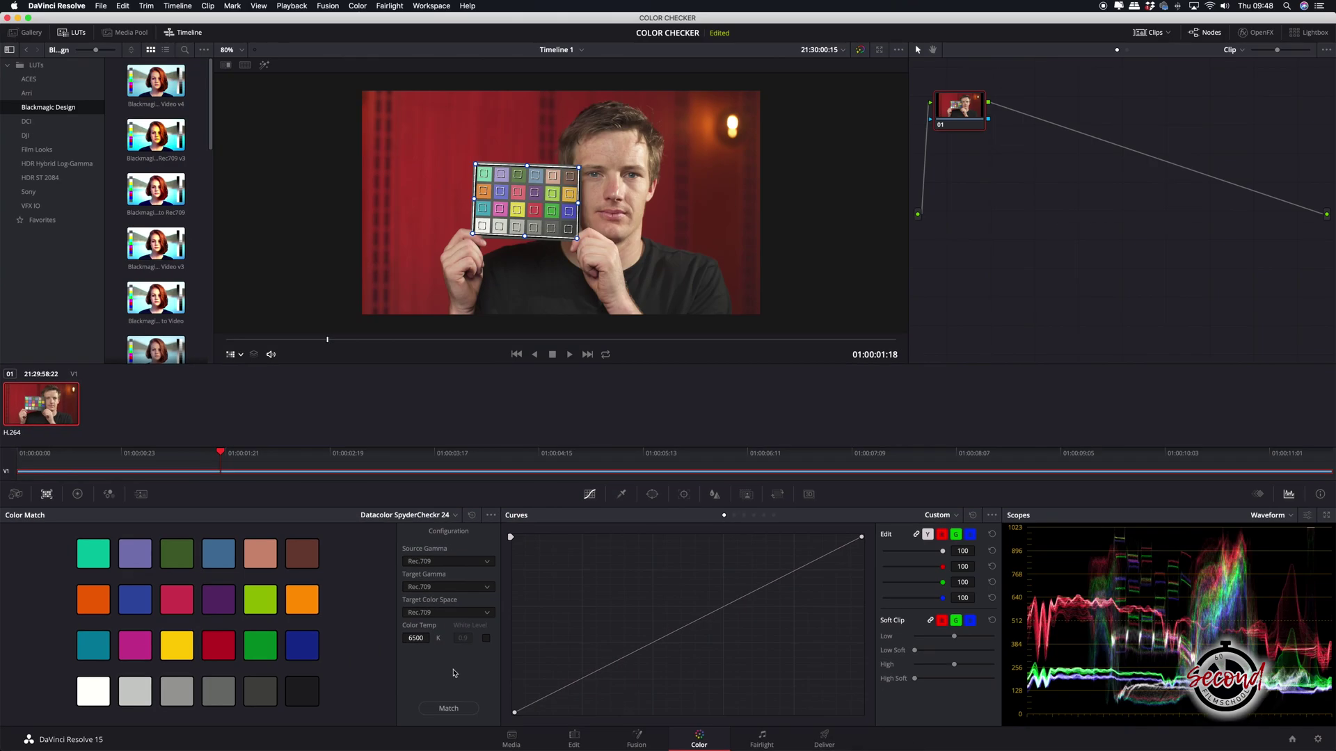
pyautogui.click(449, 709)
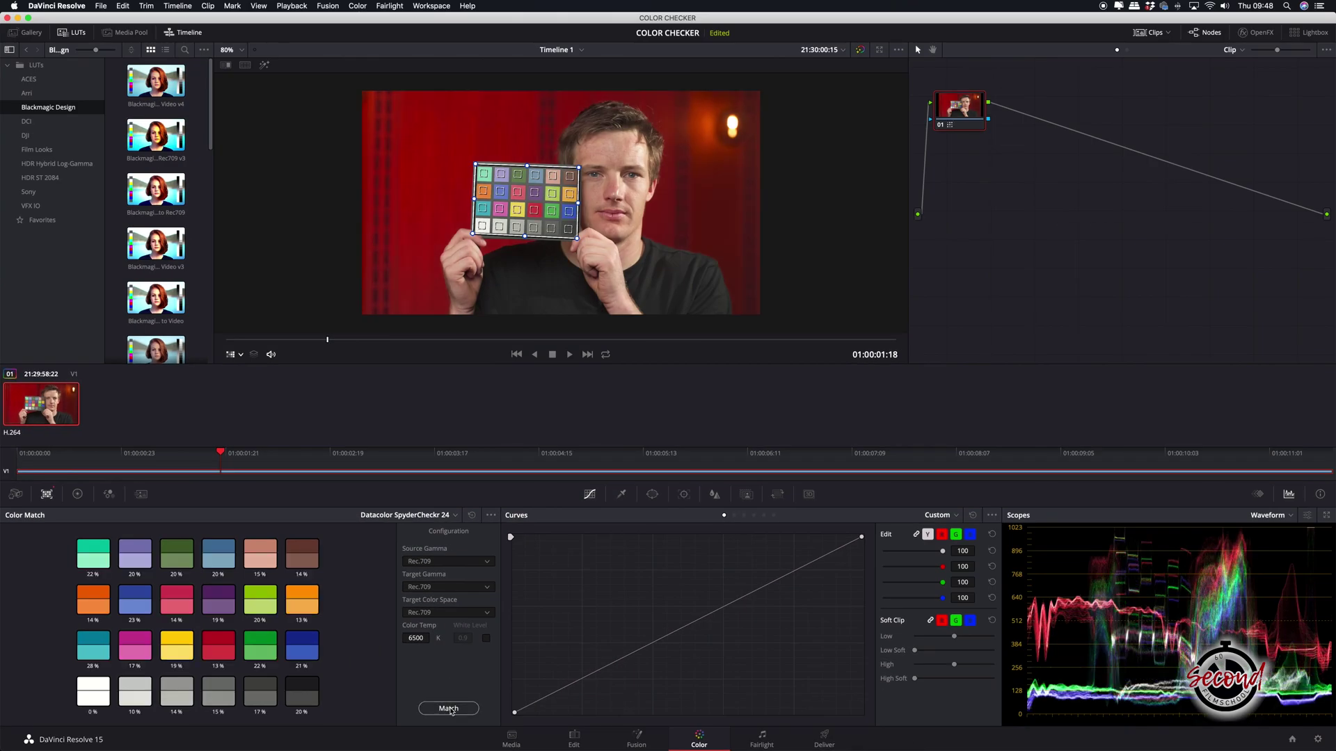